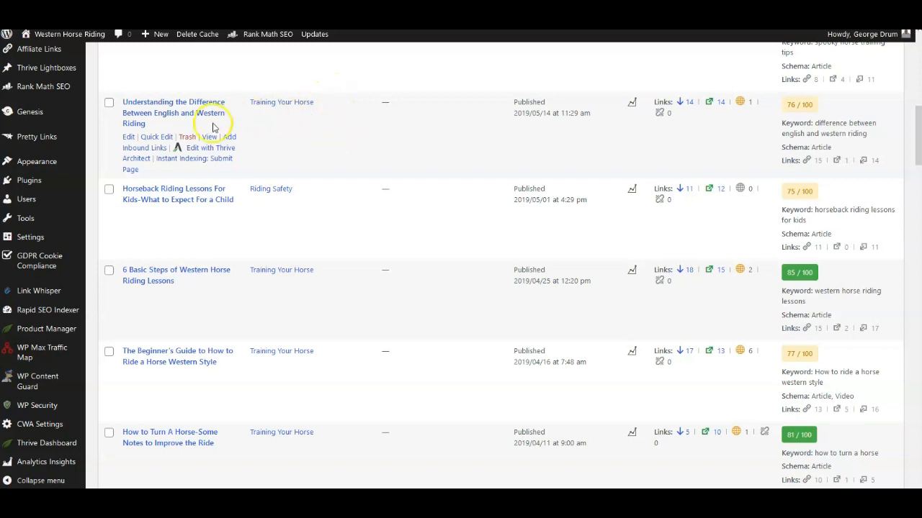
Step: Open the list of installed plugins and examine the Classic Editor entry
scroll(193, 119, up, 1)
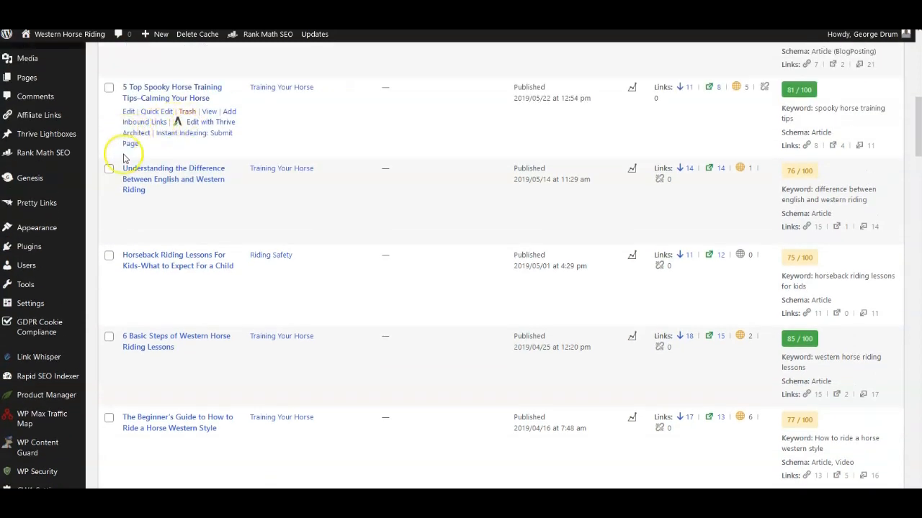
click(36, 247)
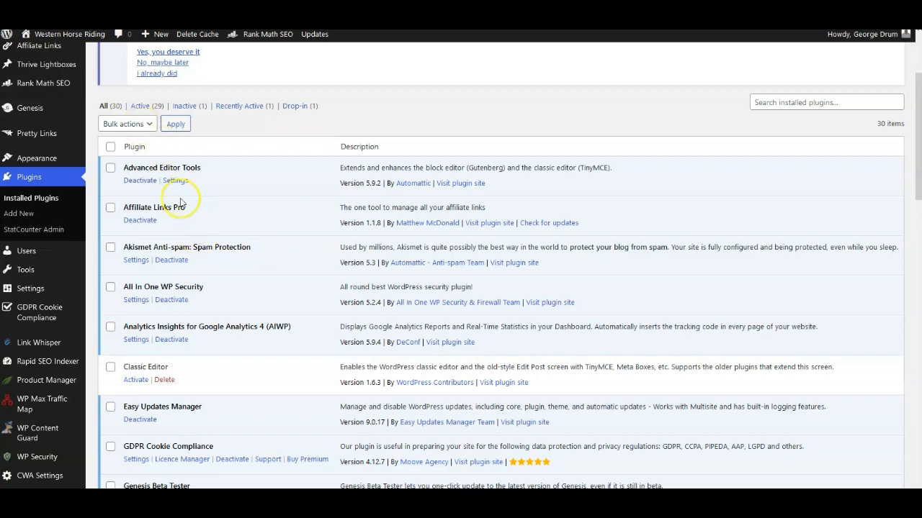
scroll(206, 388, up, 1)
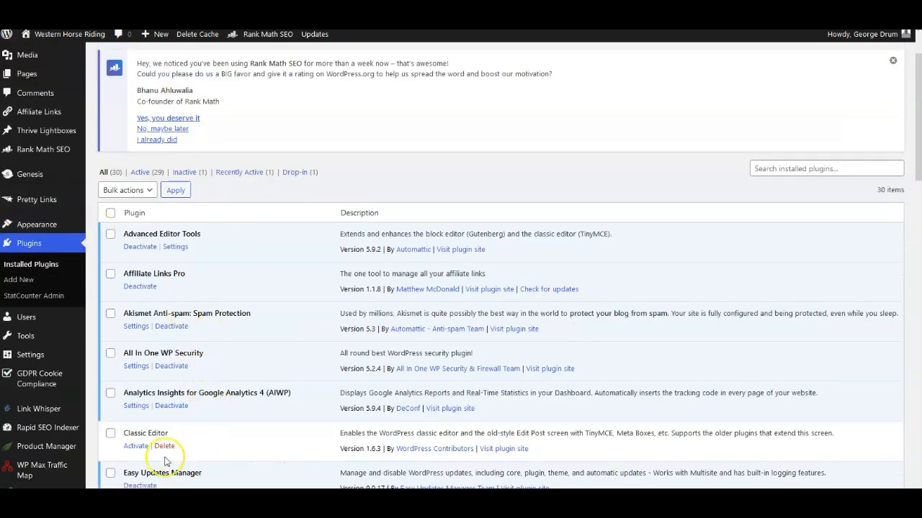
scroll(139, 384, up, 1)
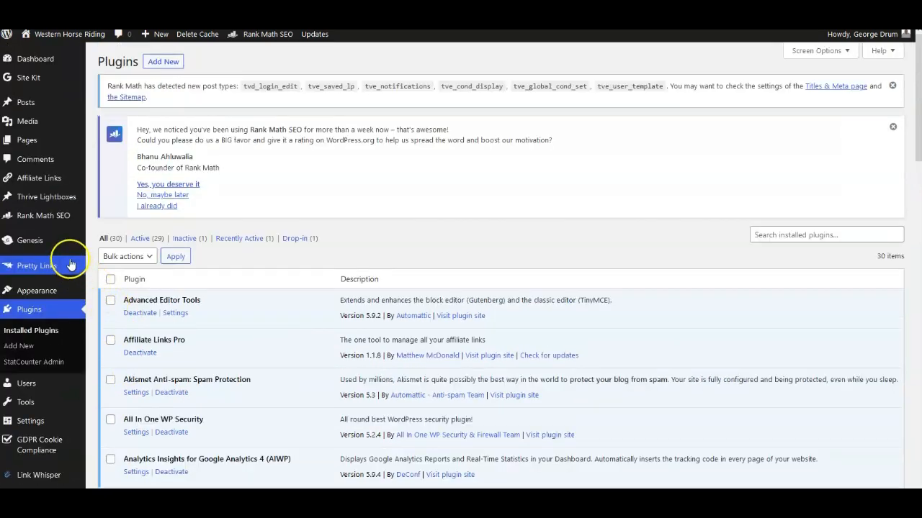
Step: Open the posts list and show only the published posts
click(26, 105)
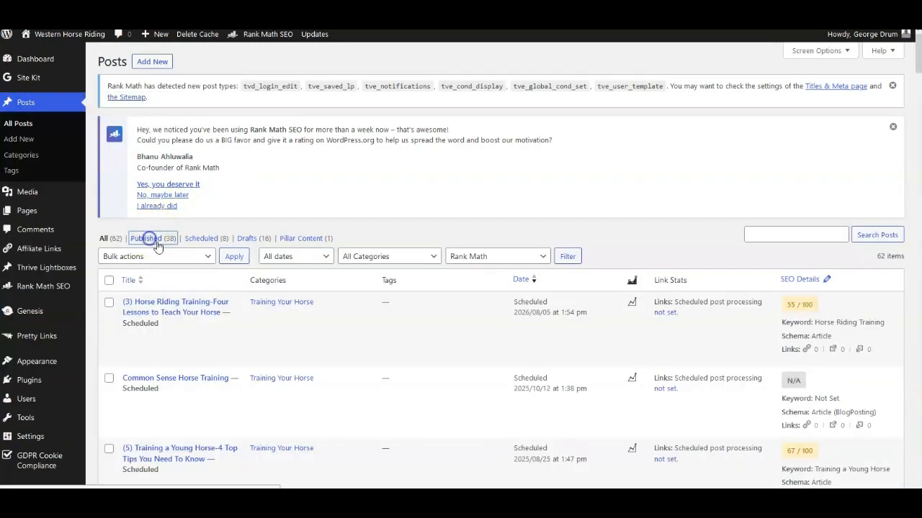
click(153, 239)
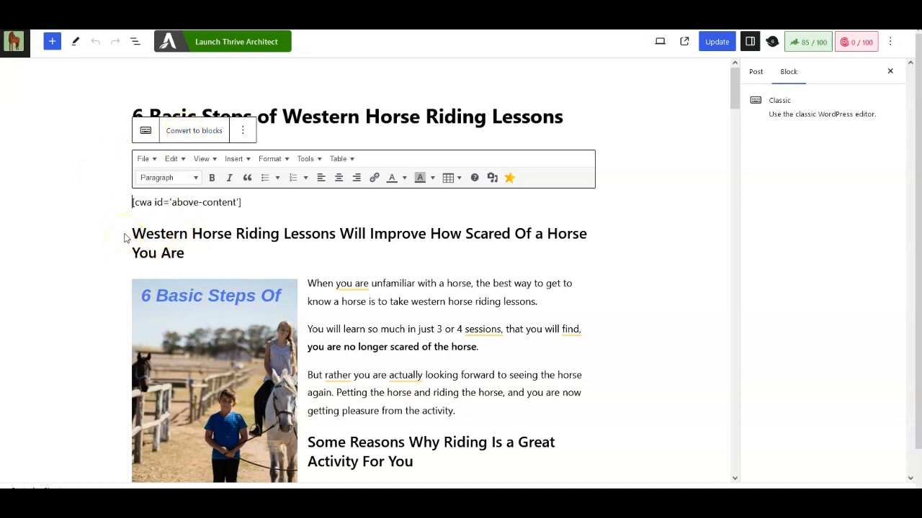
Step: Look through the classic-editor content of the post "6 Basic Steps of Western Horse Riding Lessons", from the introduction to Step 1
scroll(436, 320, down, 5)
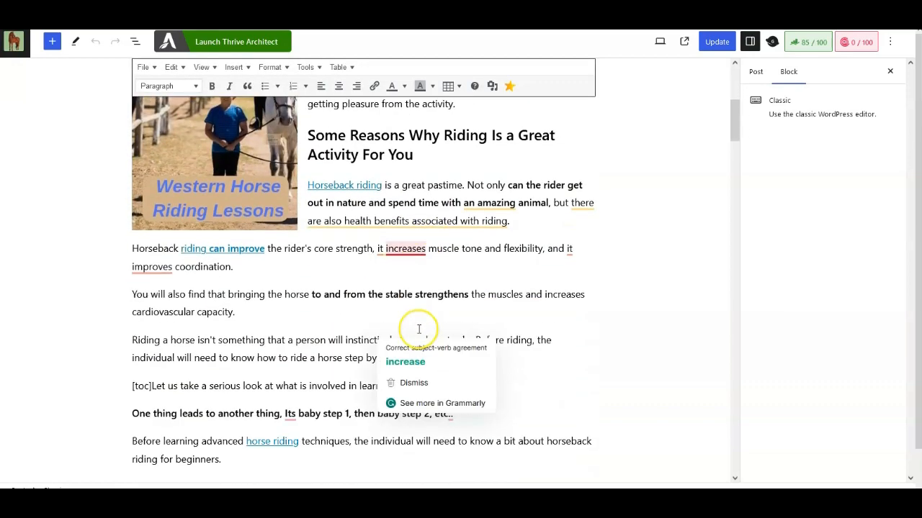
scroll(302, 302, down, 1)
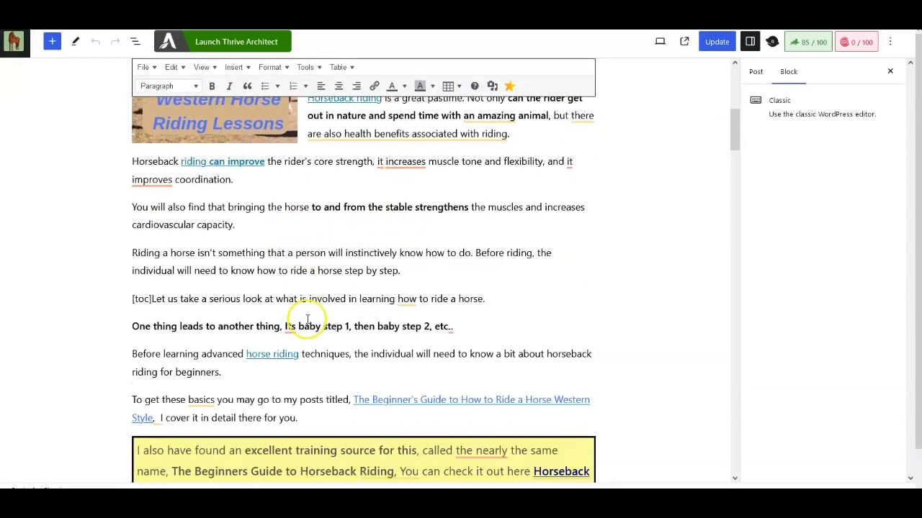
scroll(309, 326, down, 2)
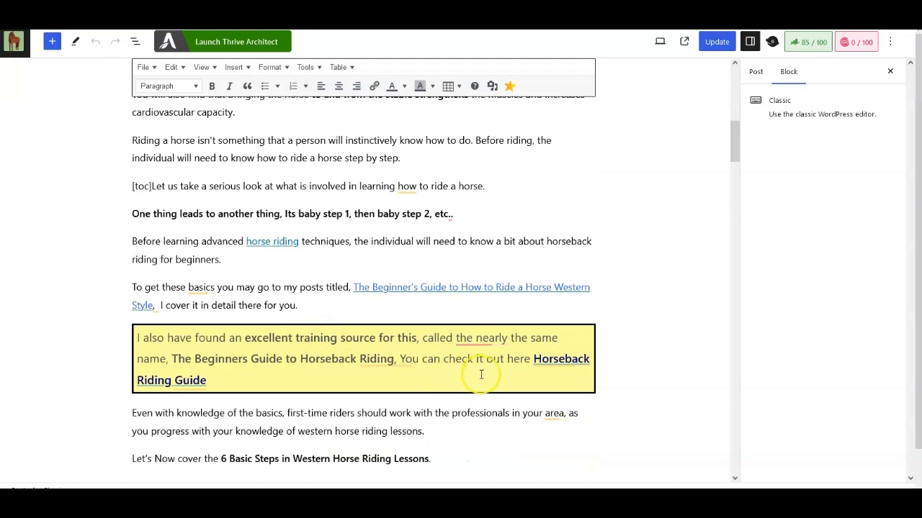
scroll(475, 376, down, 4)
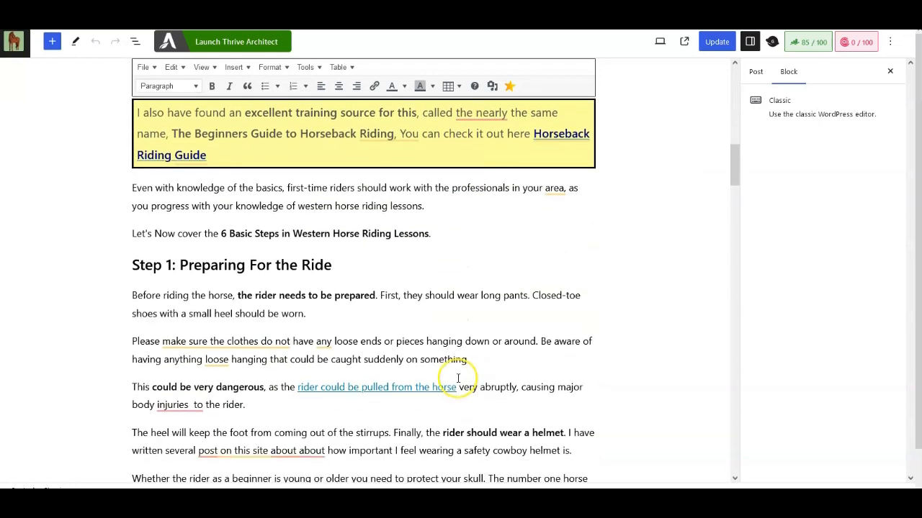
scroll(458, 378, down, 1)
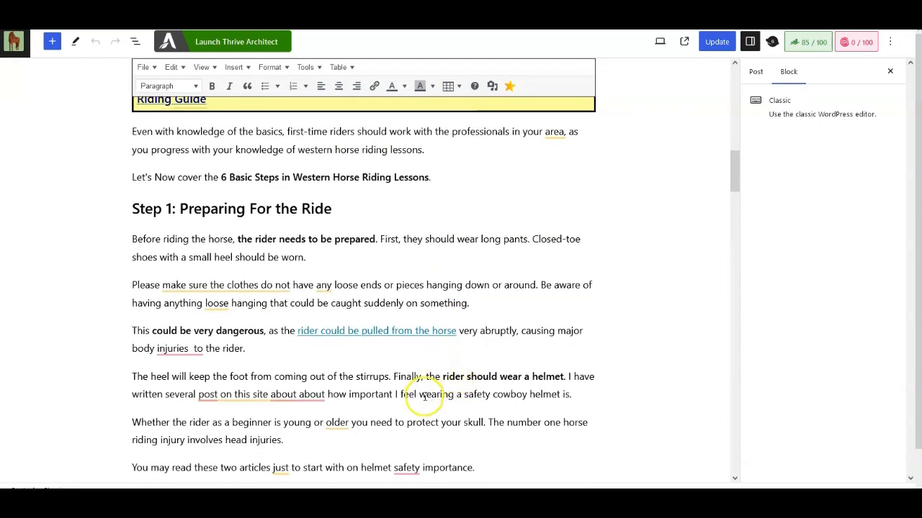
scroll(380, 412, up, 12)
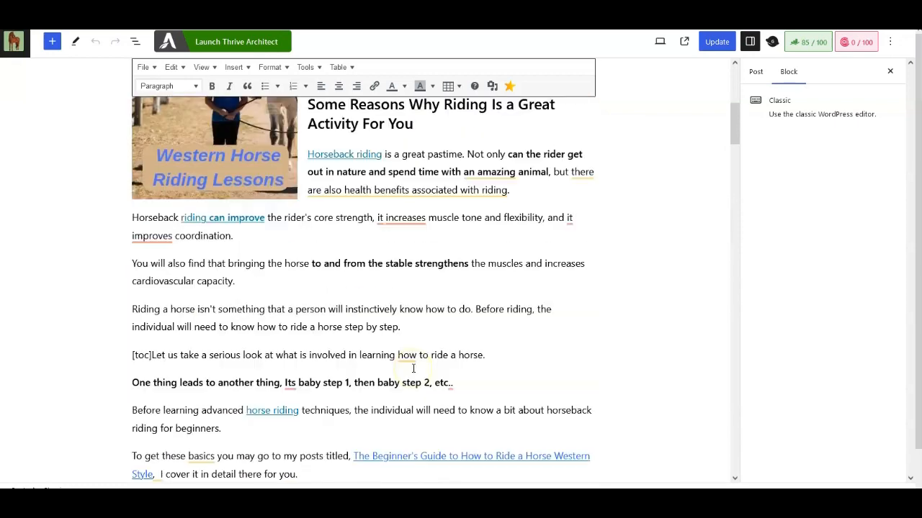
scroll(413, 368, up, 3)
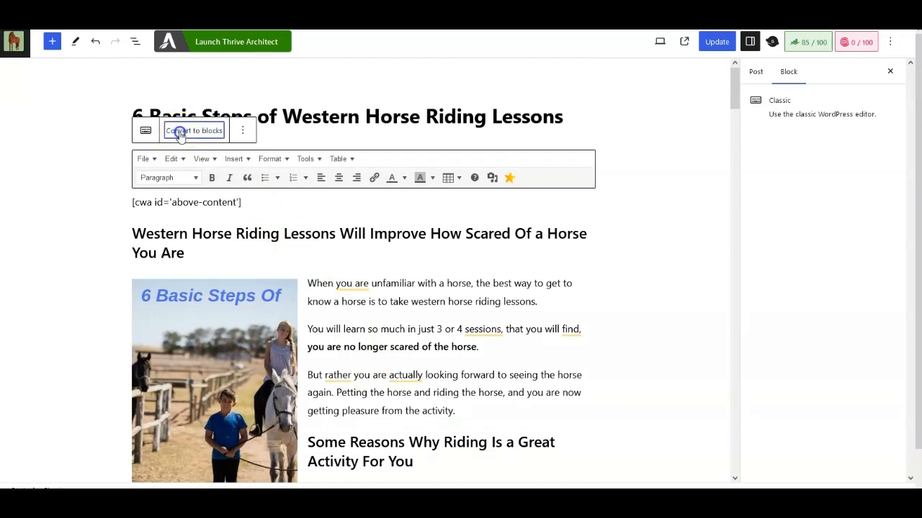
Step: Try converting the post's classic content to blocks, examine the end of the post, and undo the conversion
click(181, 132)
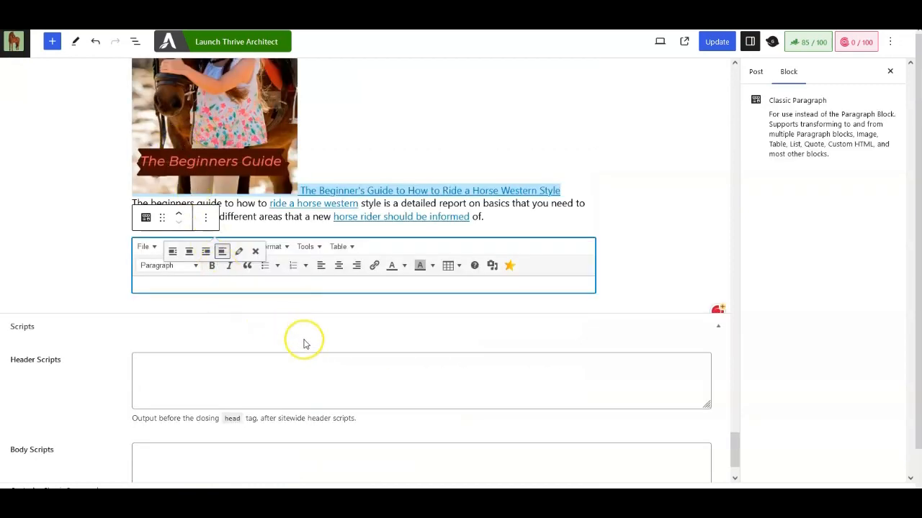
scroll(267, 349, up, 3)
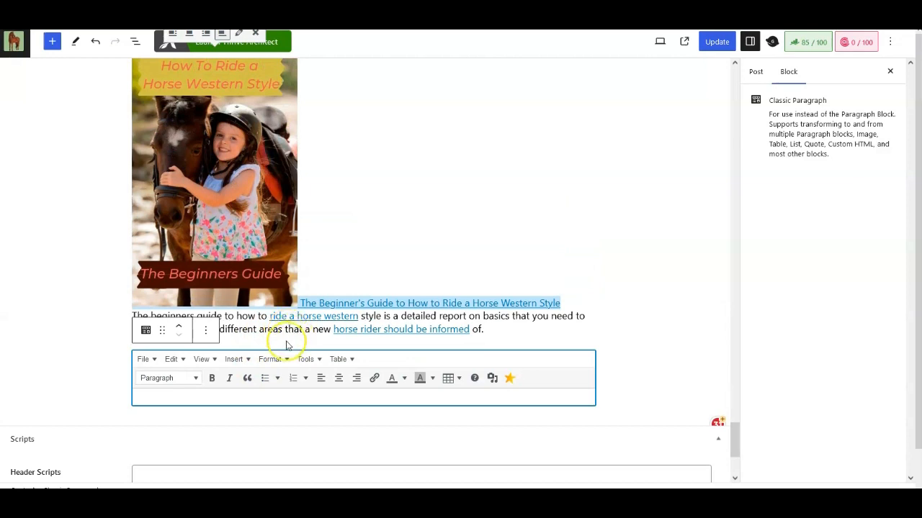
scroll(303, 342, down, 5)
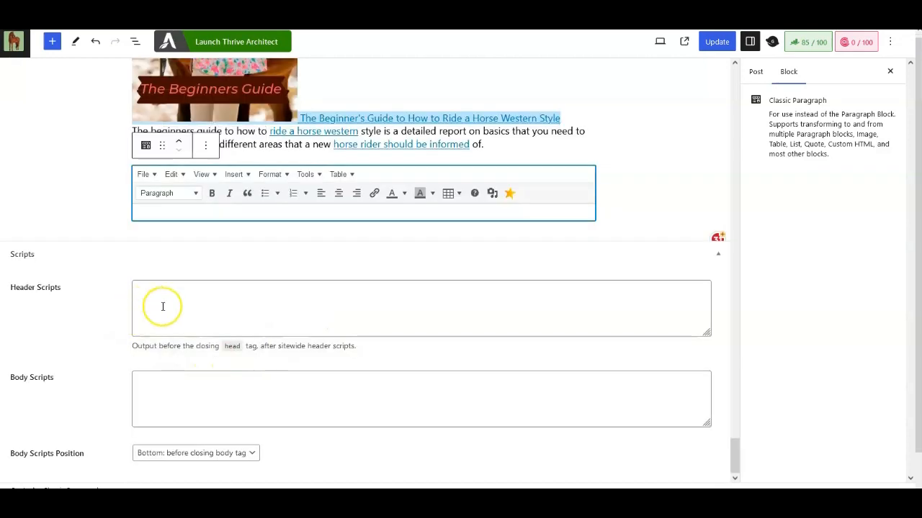
scroll(185, 271, up, 3)
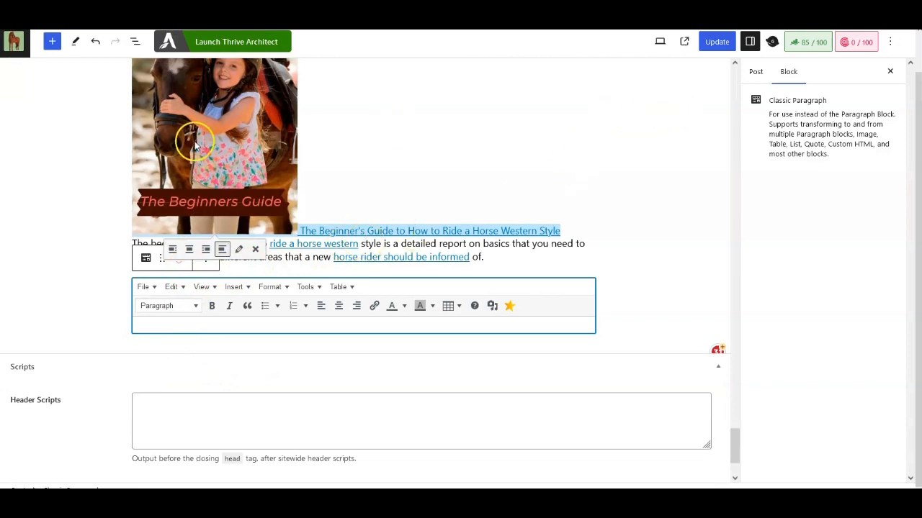
scroll(254, 205, down, 1)
scroll(254, 206, down, 2)
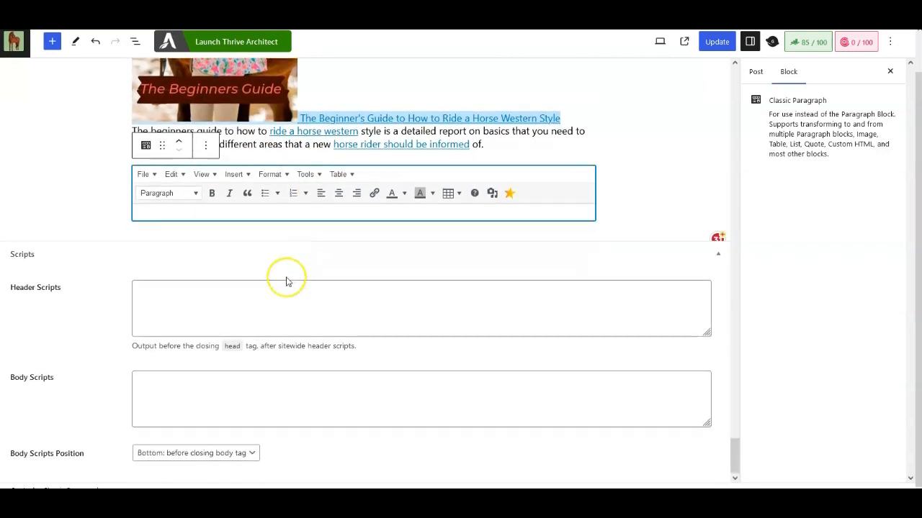
scroll(292, 323, up, 3)
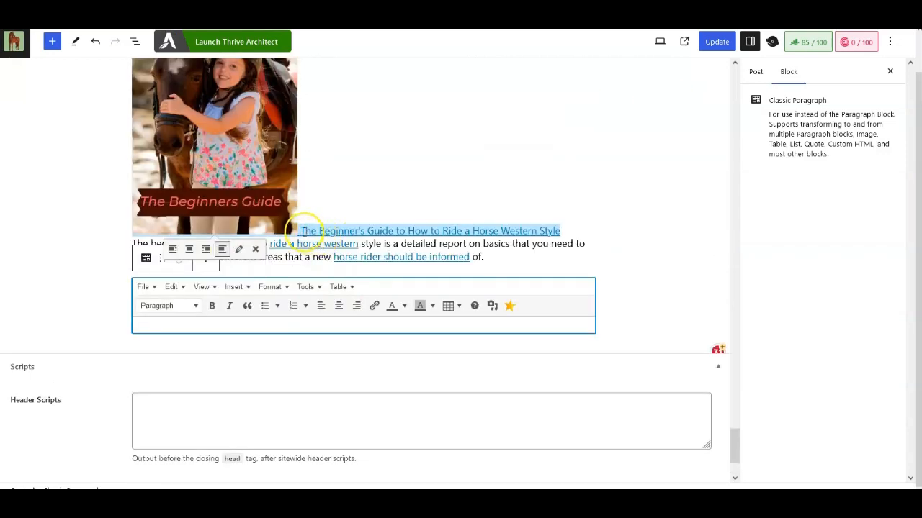
scroll(206, 108, up, 1)
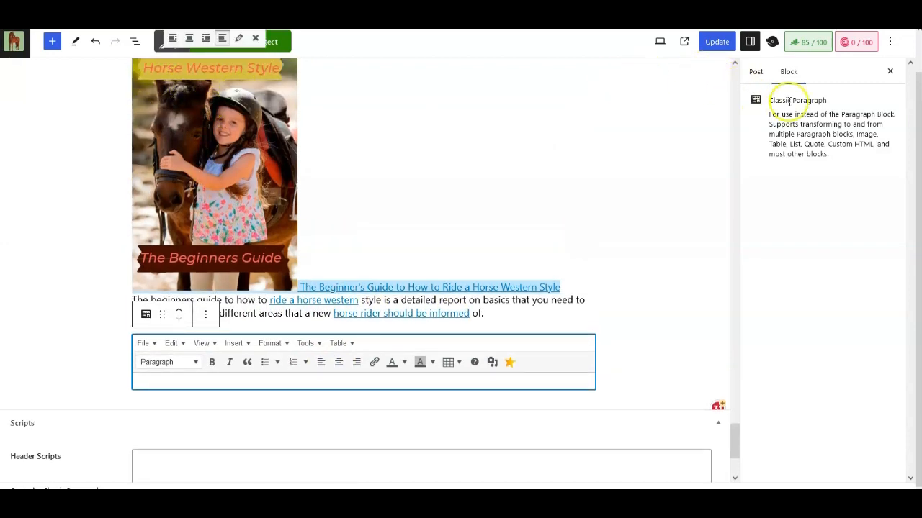
click(95, 41)
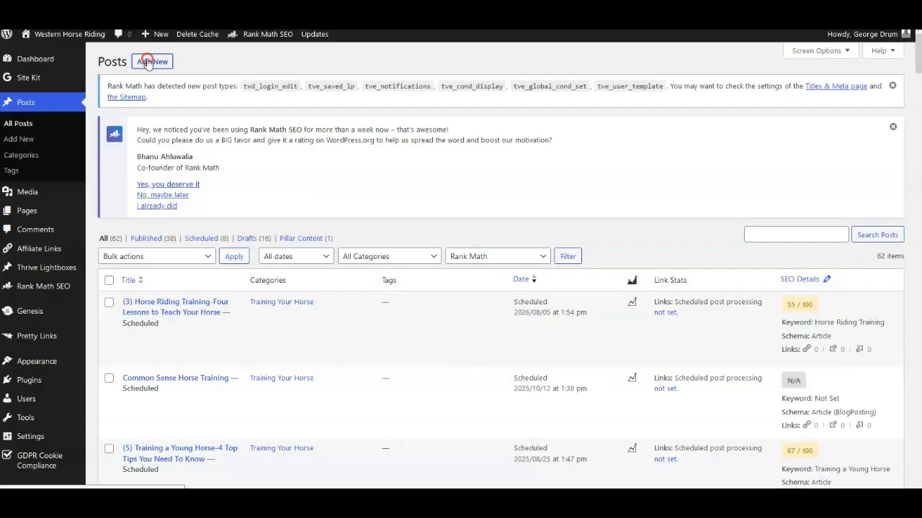
Step: Create a new post and insert a Paragraph block into it from the block library
right_click(150, 61)
click(162, 67)
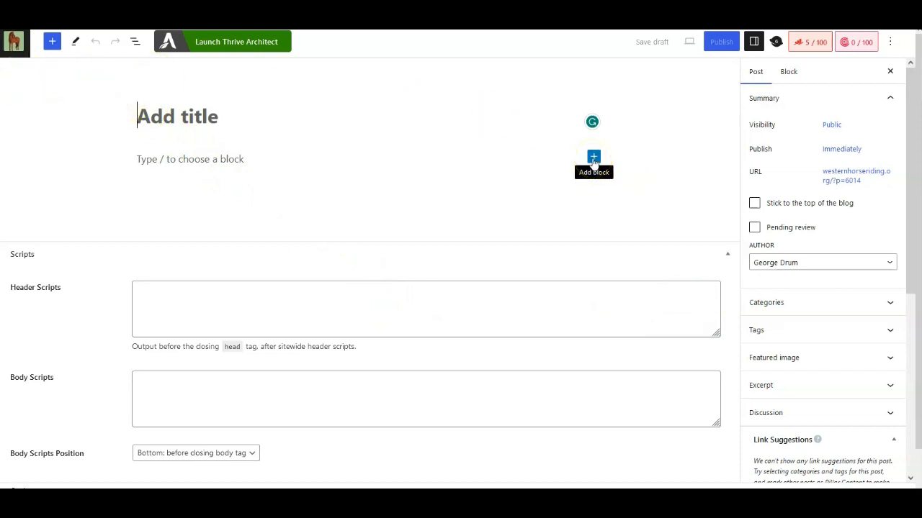
click(52, 44)
mouse_move(54, 292)
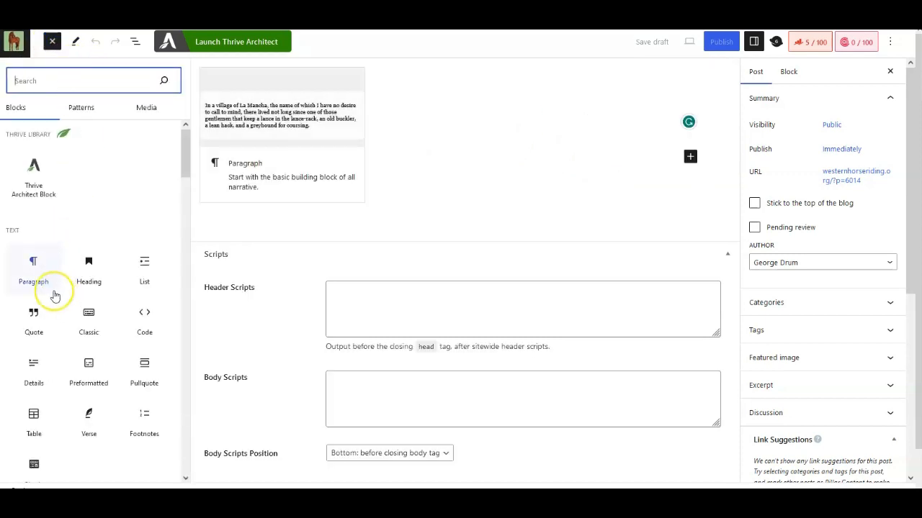
click(32, 267)
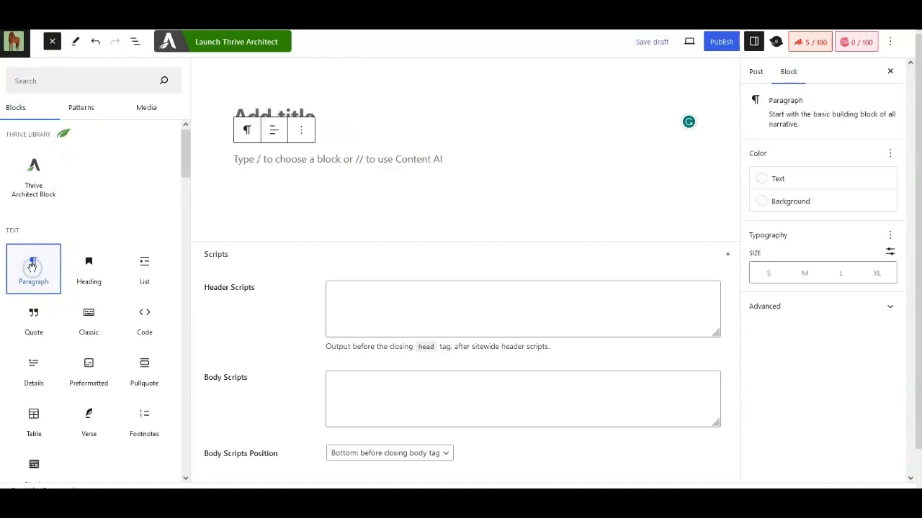
click(234, 158)
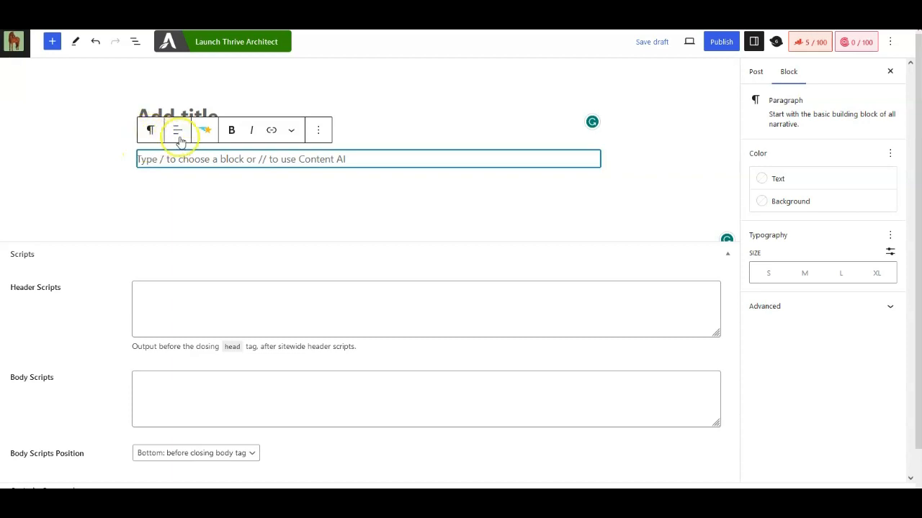
Step: View the additional options available for the Paragraph block and close them
click(318, 131)
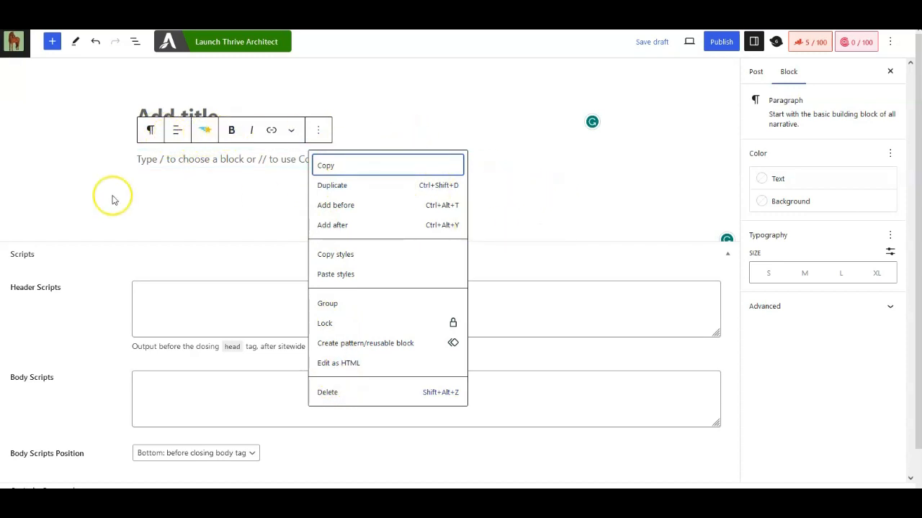
click(519, 176)
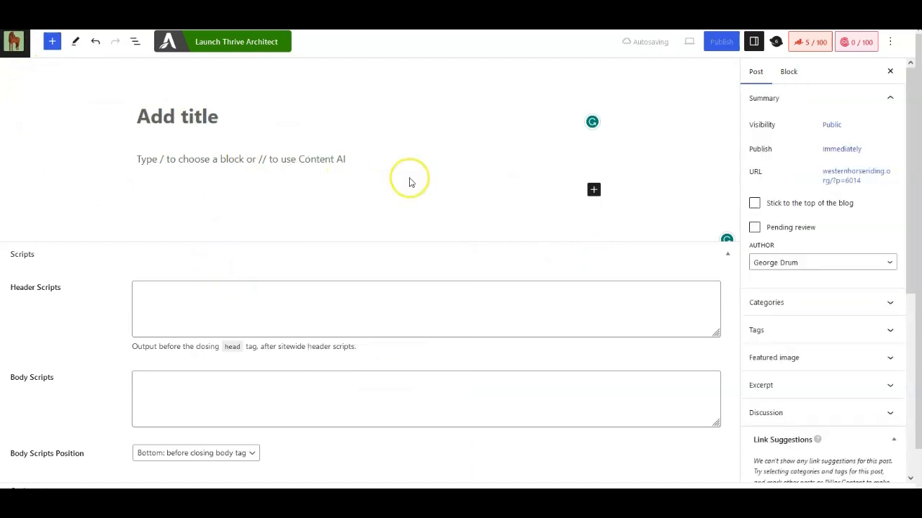
Step: Add an Image block below the paragraph and fill it with the media library photo of a helmeted child riding a dark horse
click(593, 191)
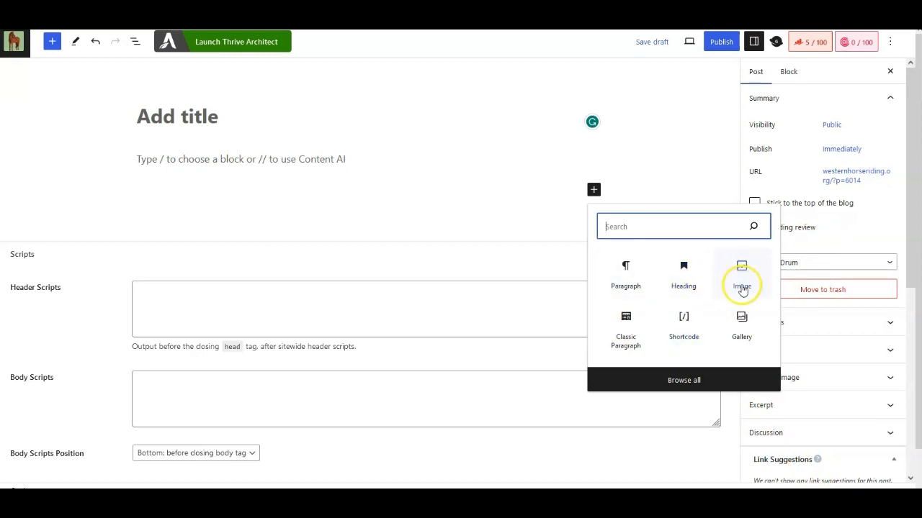
click(742, 277)
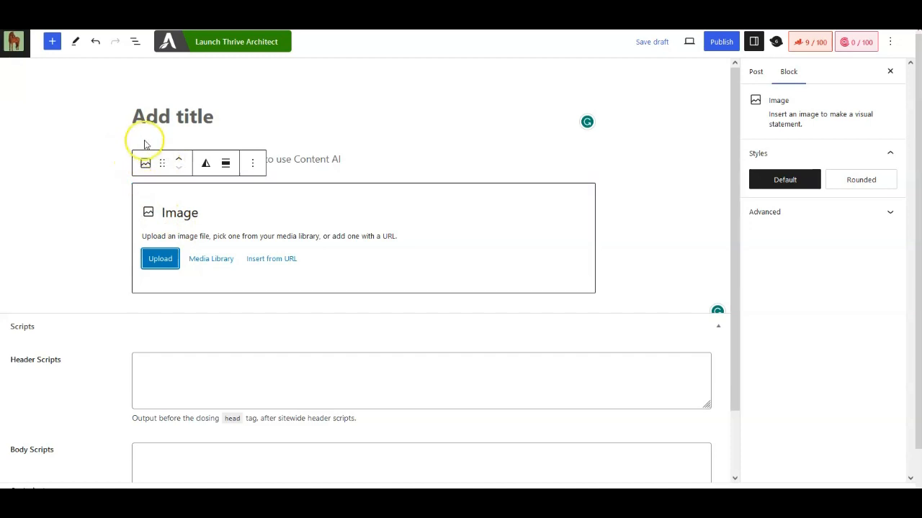
click(279, 159)
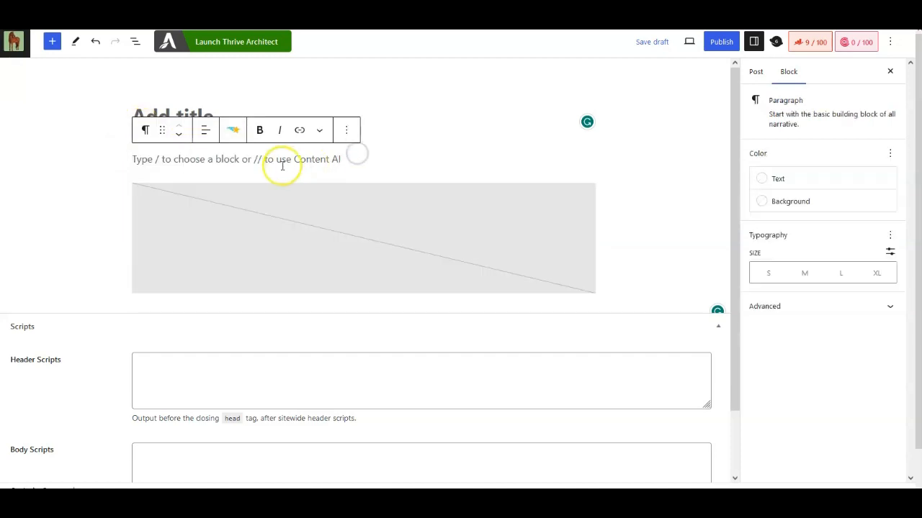
click(336, 238)
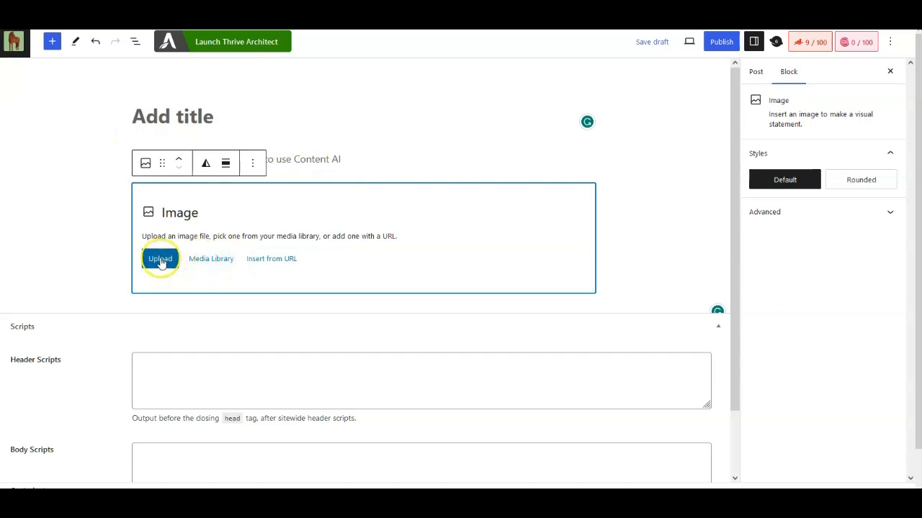
click(210, 258)
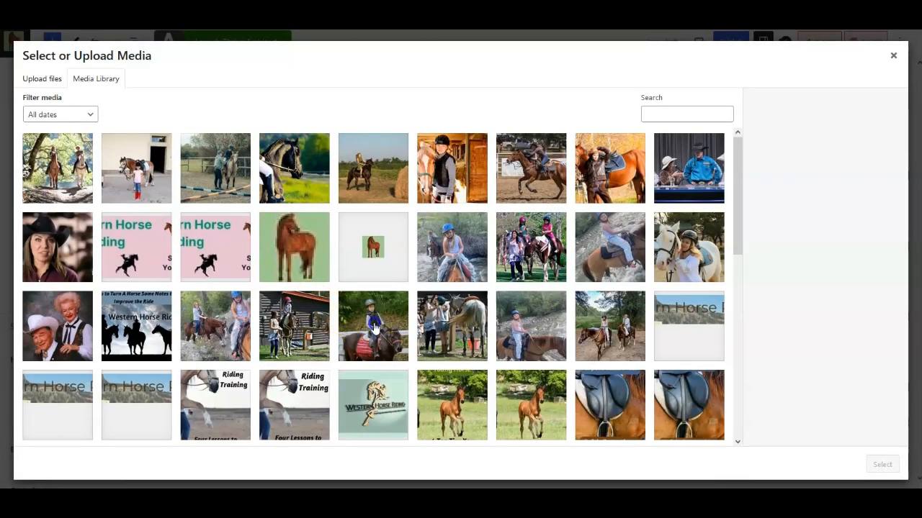
click(374, 327)
click(883, 465)
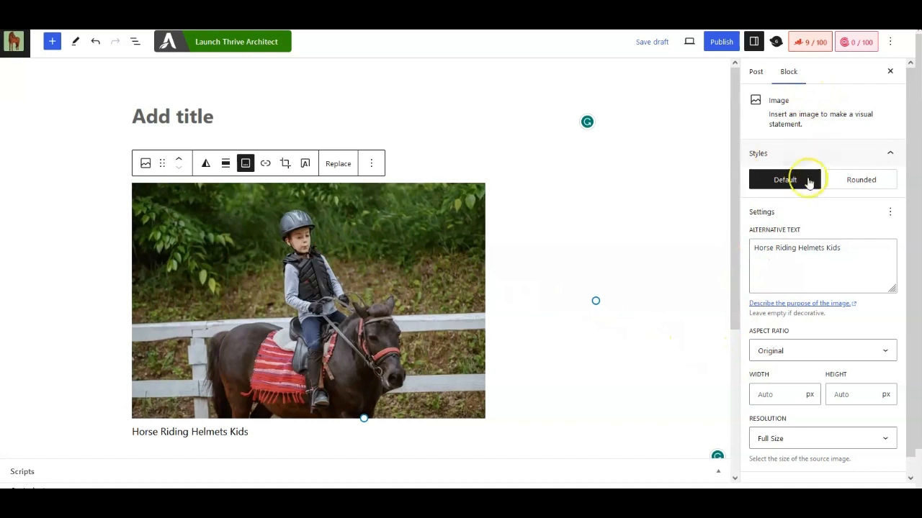
Step: Try the Rounded style on the image and return it to the Default style
click(854, 182)
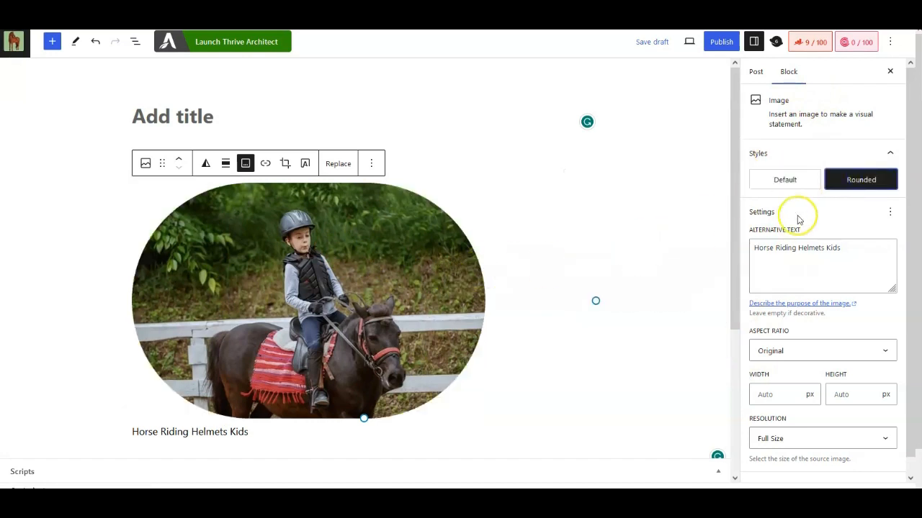
click(790, 182)
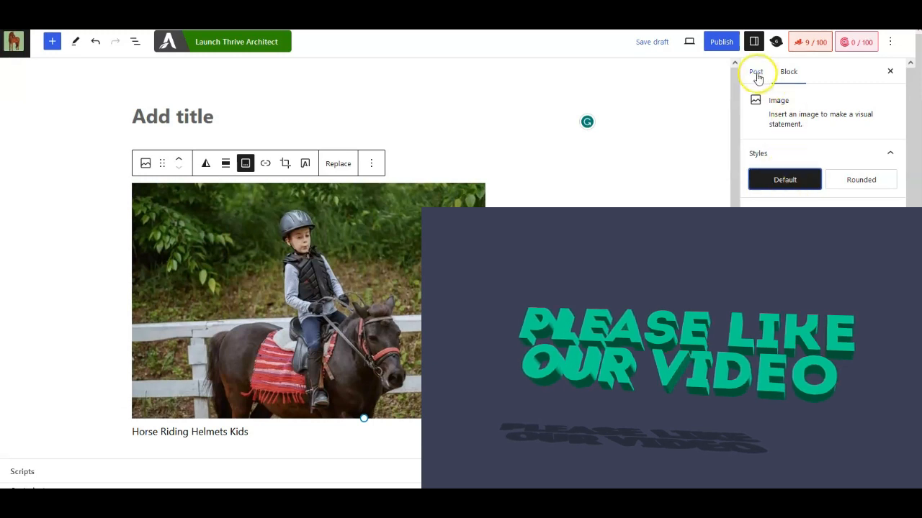
Step: View the image block's available settings options, reselect the horse photo and widen it to 840 px
click(889, 212)
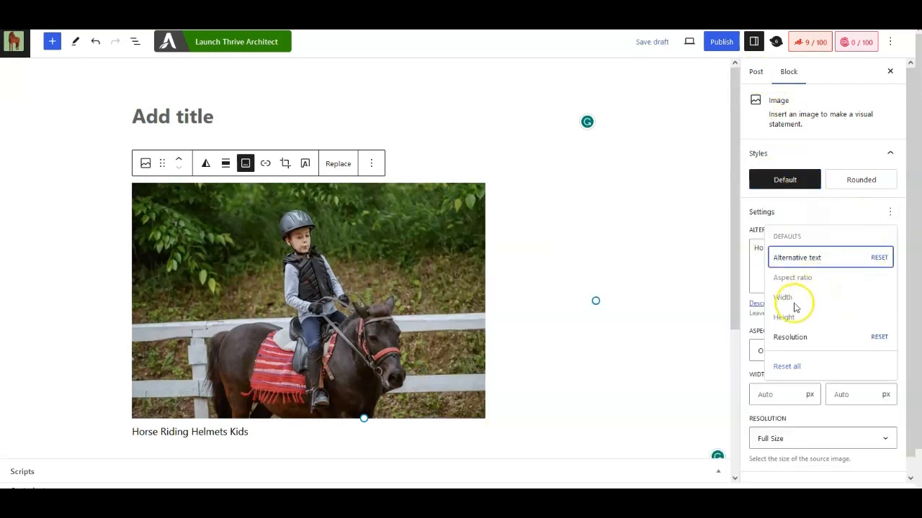
click(687, 239)
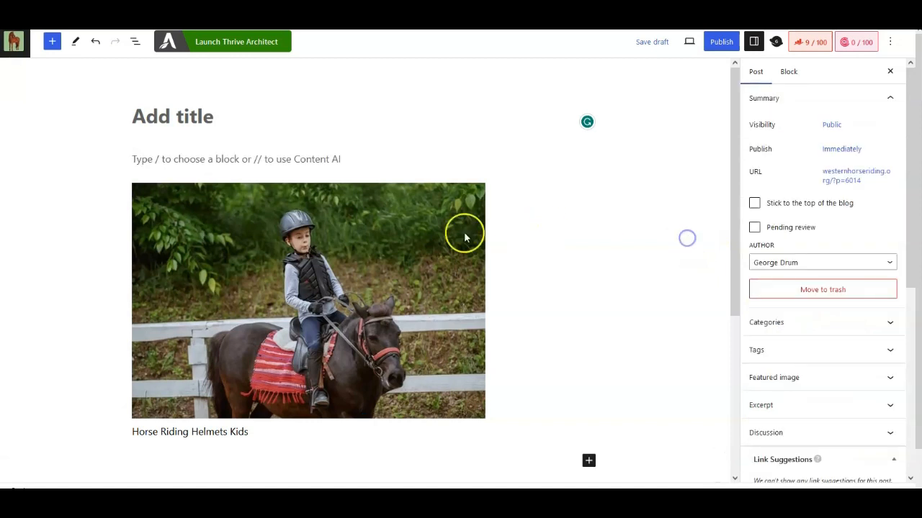
click(432, 226)
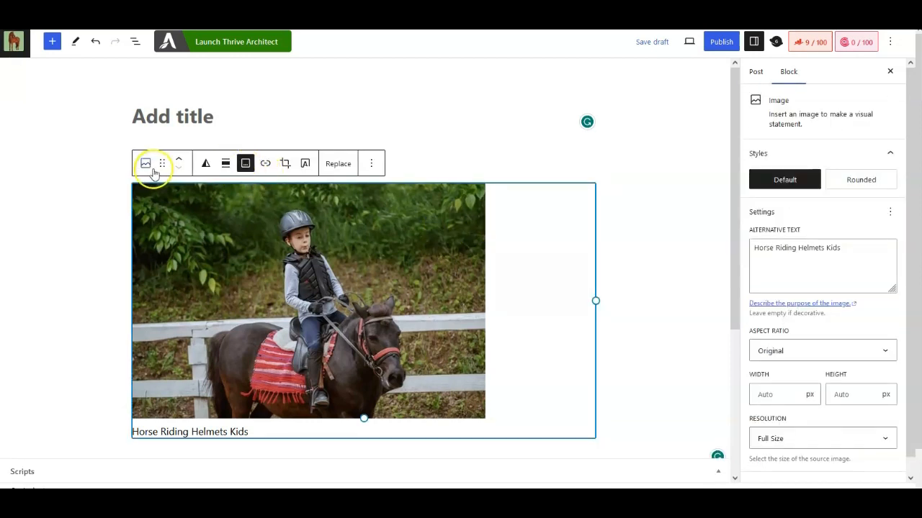
click(371, 163)
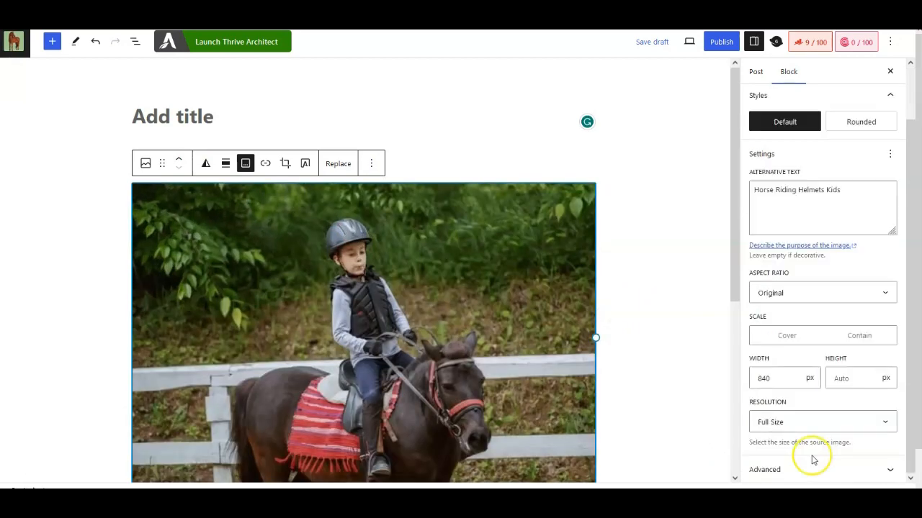
Step: Try the Medium resolution on the horse photo and return it to Full Size
click(795, 429)
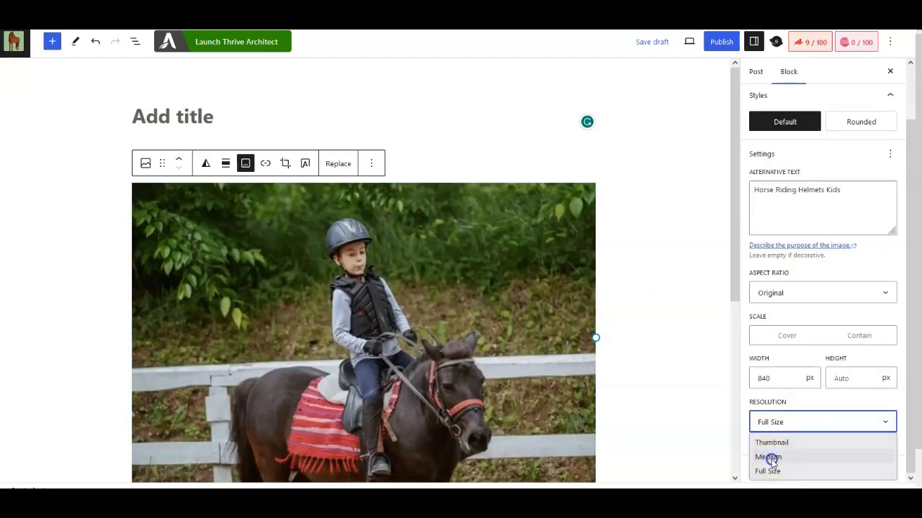
click(769, 458)
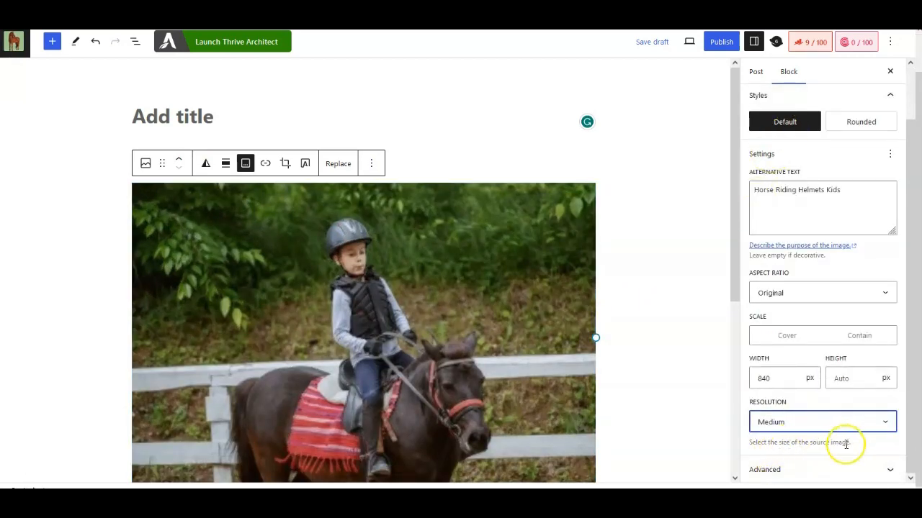
click(806, 422)
click(762, 468)
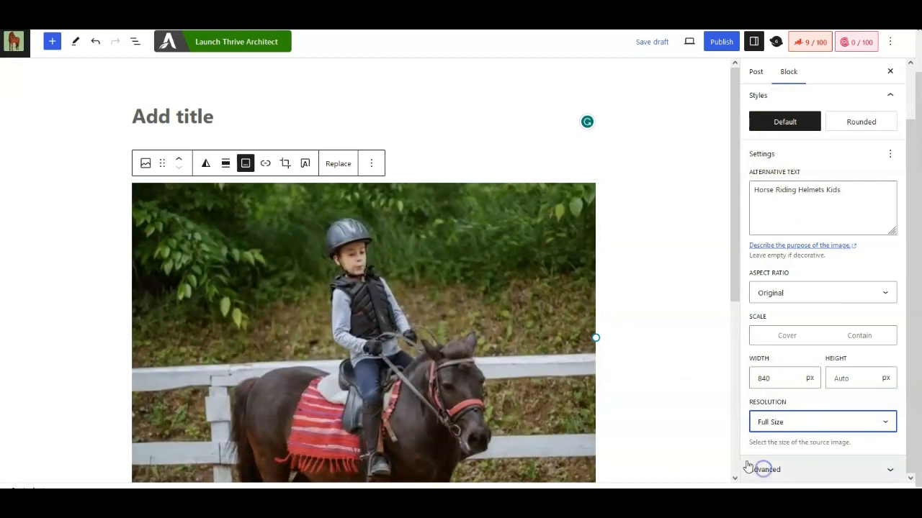
Step: Look over the image and its block settings, and save the new post as a draft
scroll(338, 333, down, 2)
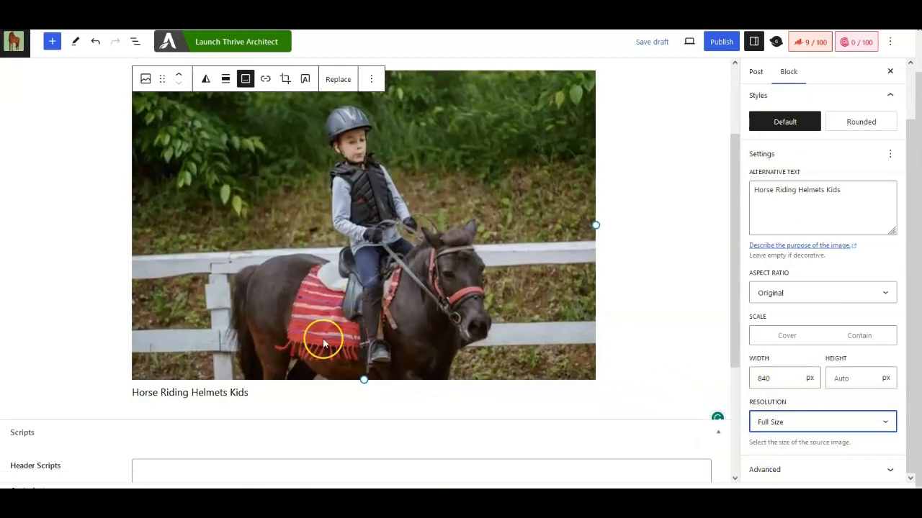
scroll(709, 82, up, 2)
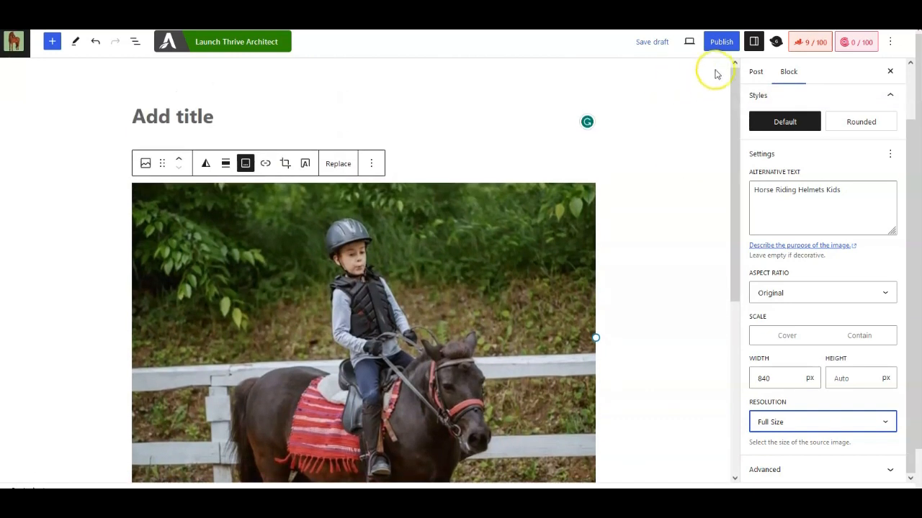
scroll(818, 231, up, 2)
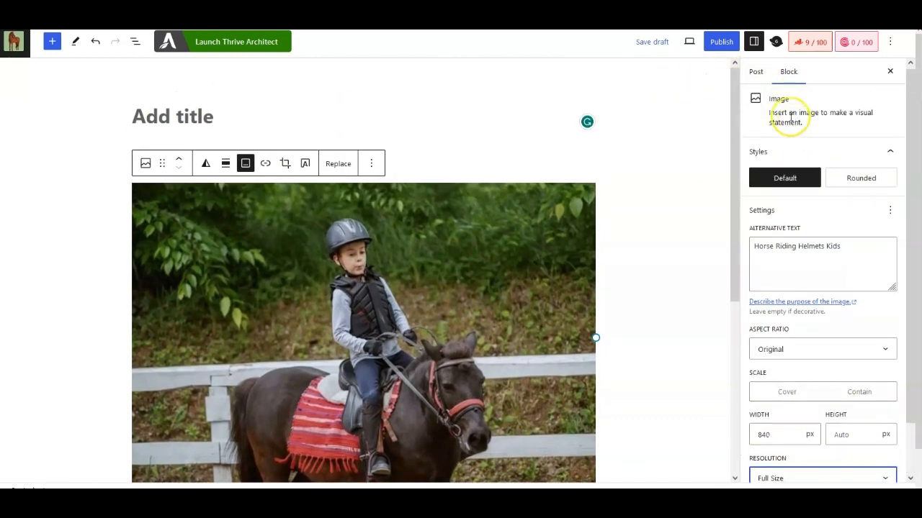
click(651, 43)
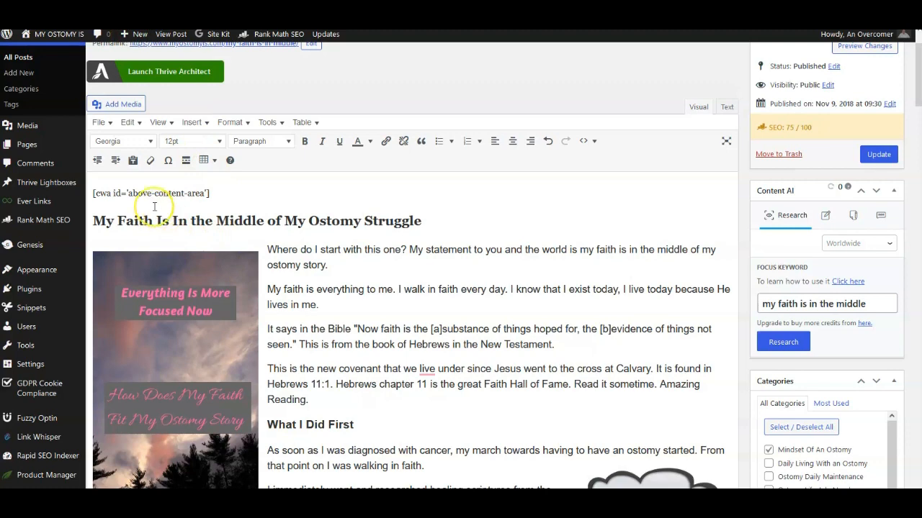
Step: Go to the ostomy site's installed plugins and deactivate the Classic Editor plugin
scroll(377, 243, down, 2)
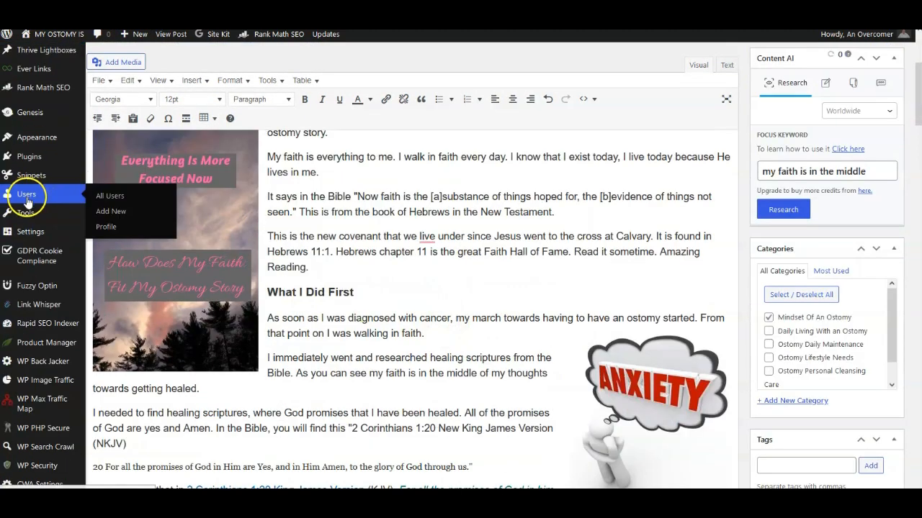
mouse_move(22, 162)
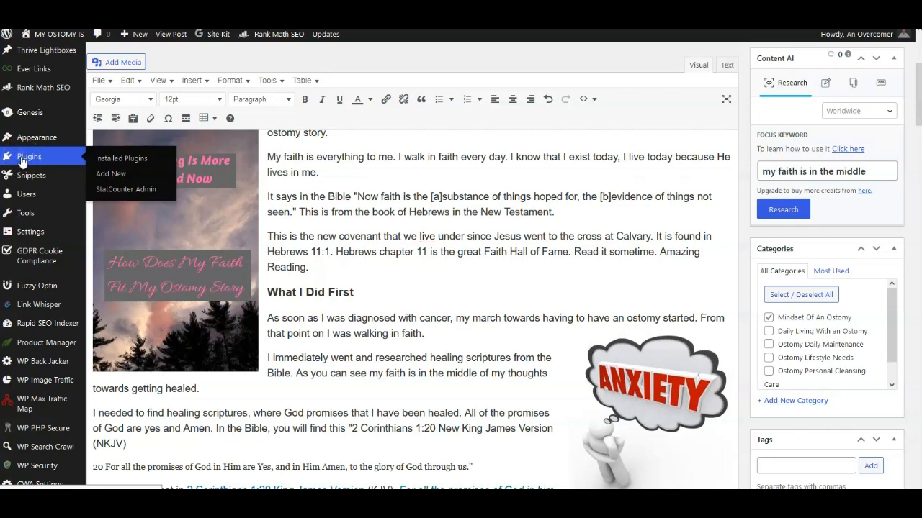
click(23, 161)
scroll(247, 213, down, 2)
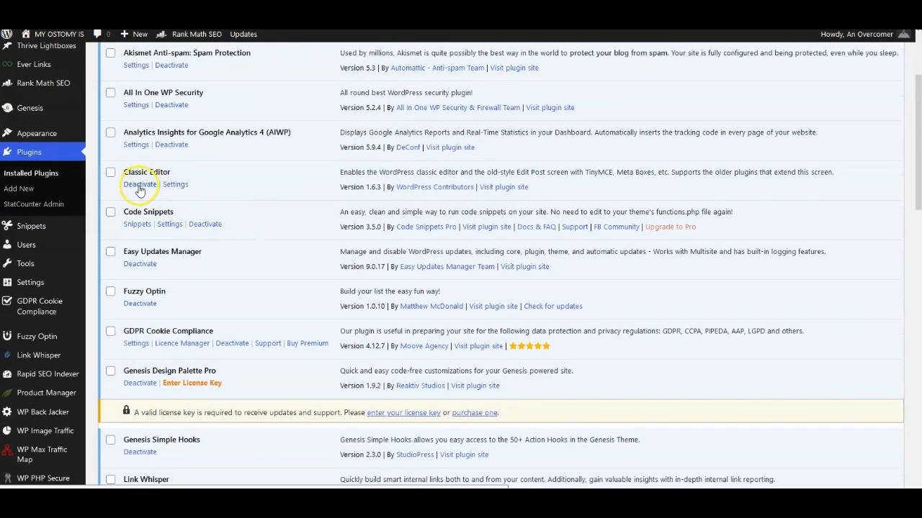
click(139, 185)
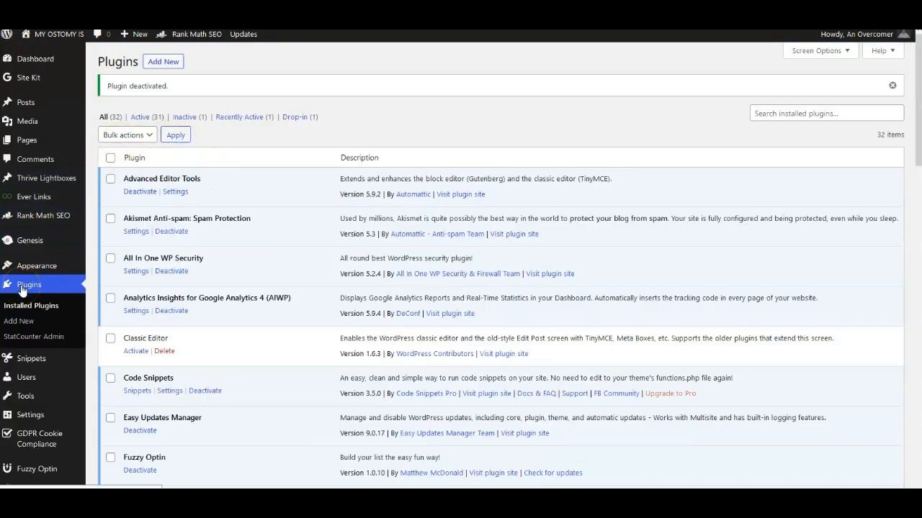
Step: Search the plugin directory for "Convert To Blocks", and install and activate the Convert to Blocks plugin
click(164, 62)
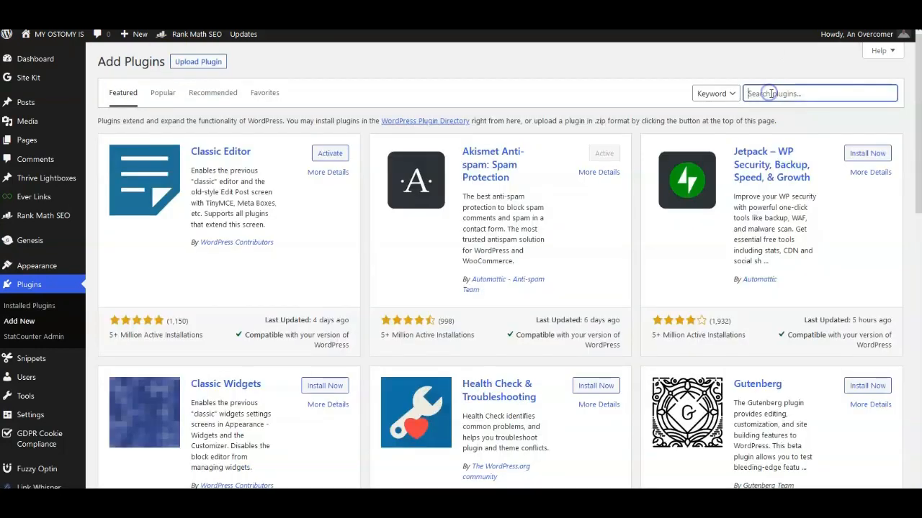
right_click(769, 95)
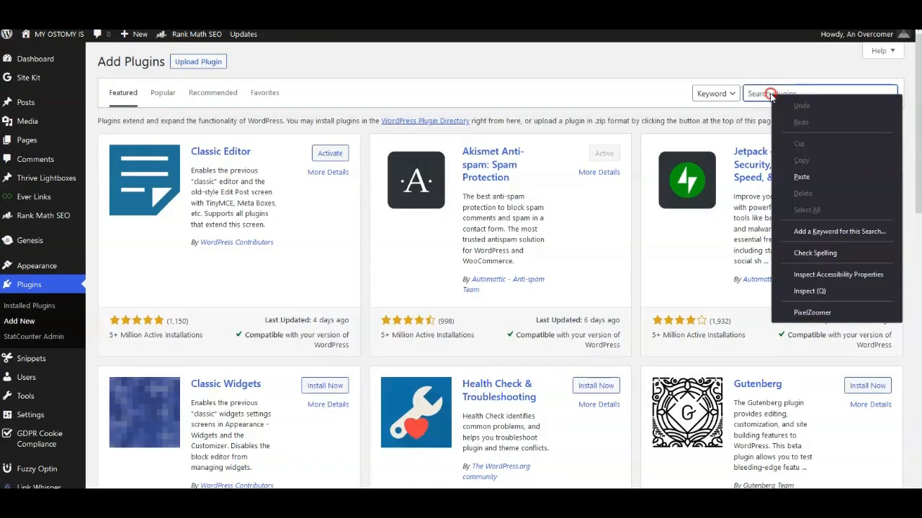
click(801, 177)
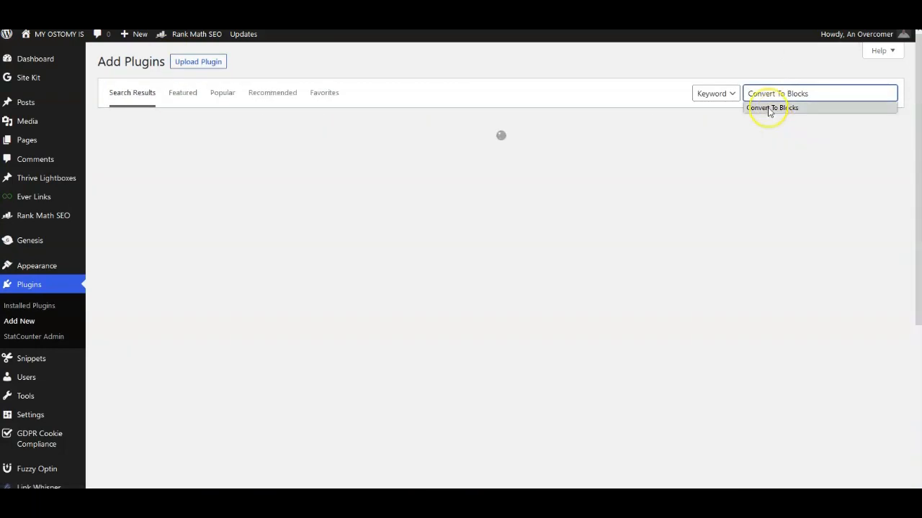
click(768, 107)
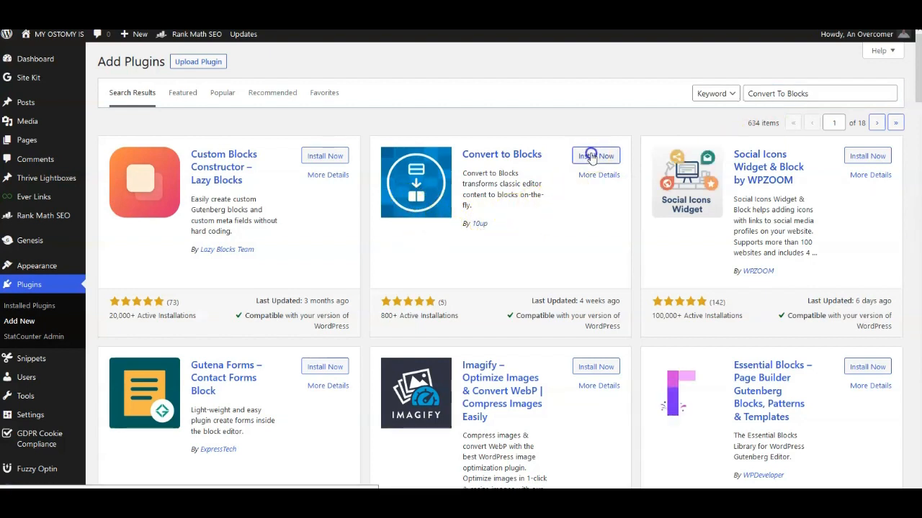
click(591, 156)
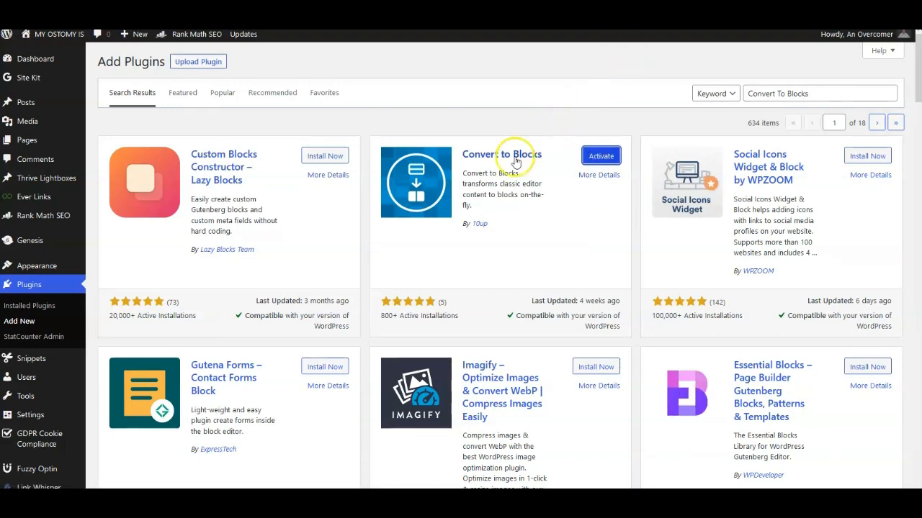
click(602, 153)
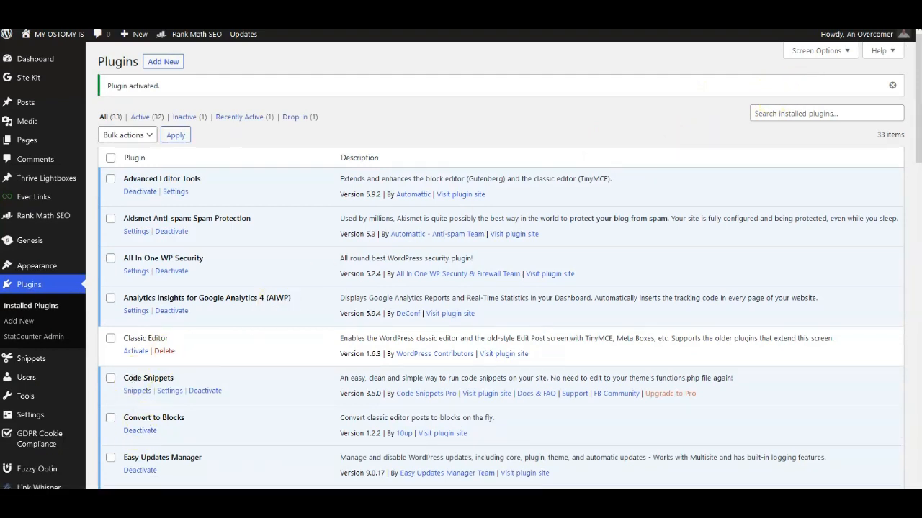
Step: Switch to the browser tab with the ostomy faith post and reload it in the block editor
click(672, 30)
right_click(672, 30)
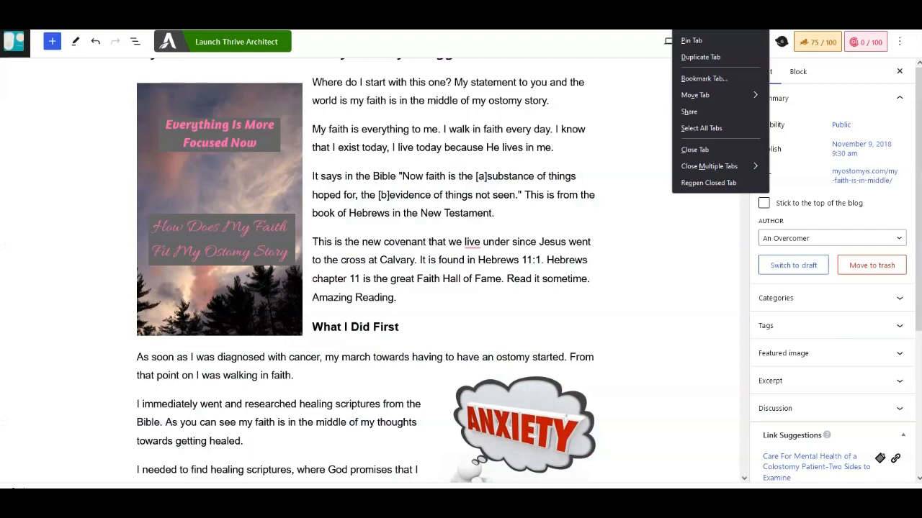
click(696, 7)
key(Return)
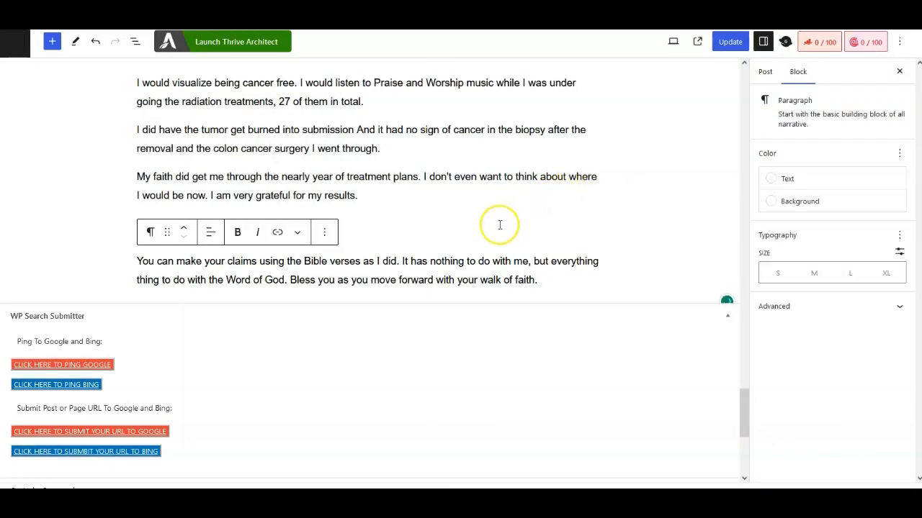
Step: Examine the converted faith post's blocks, including the "Practical Tips of Faith" heading and the paragraph below it
scroll(497, 226, down, 2)
scroll(342, 238, up, 3)
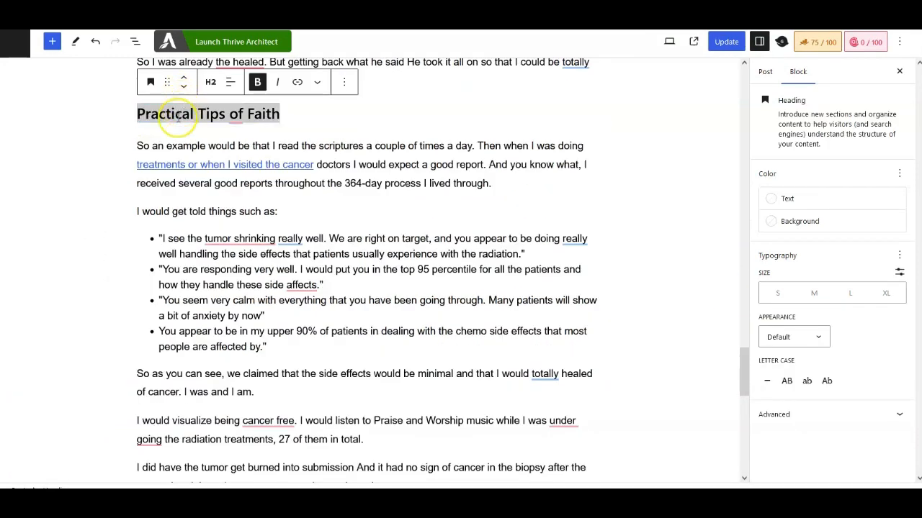
click(139, 145)
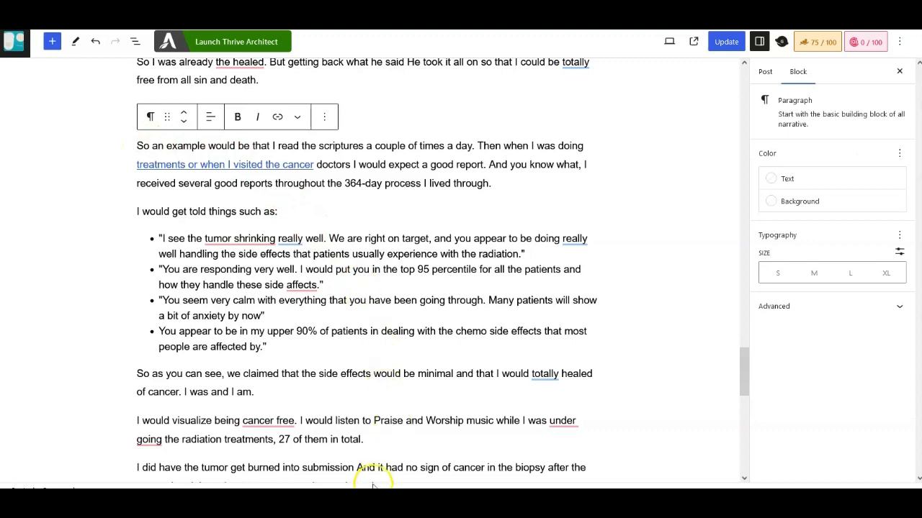
Step: Open the post "Care For Mental Health of a Colostomy Patient-Two Sides to Examine" for editing from the posts list
scroll(216, 172, up, 4)
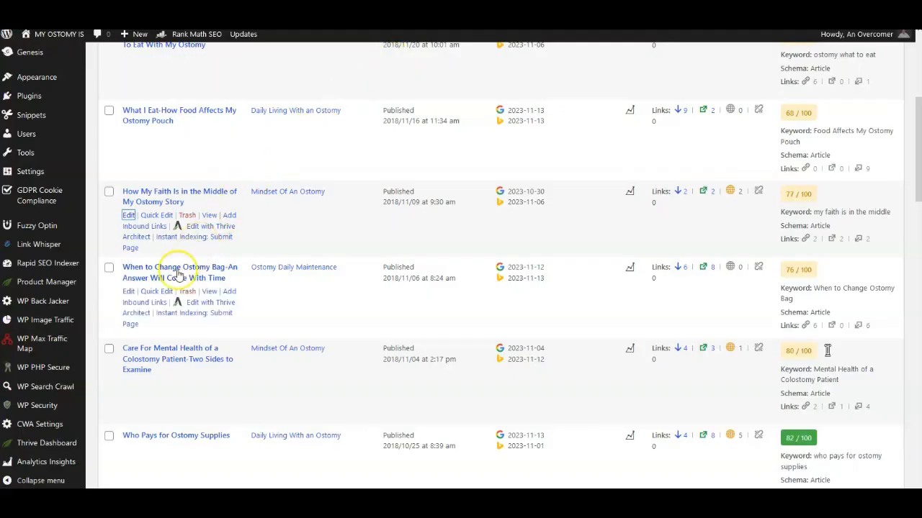
scroll(159, 302, down, 1)
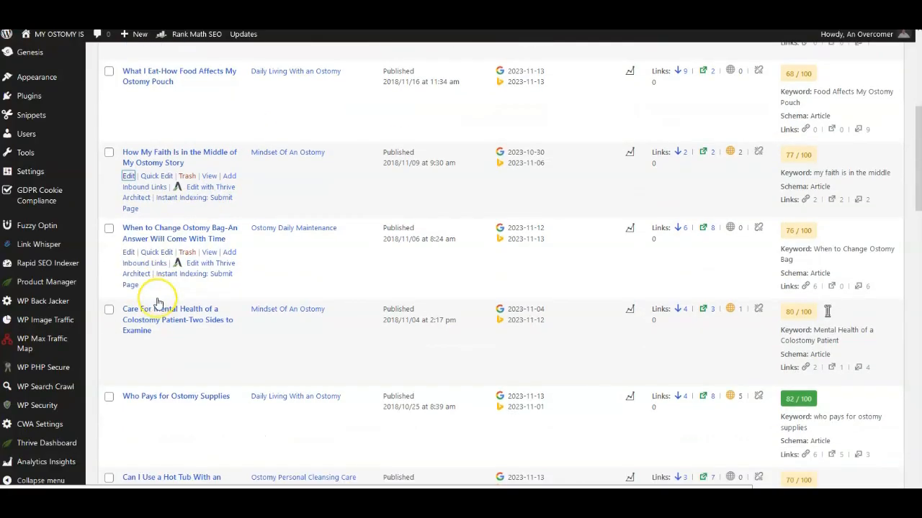
click(129, 318)
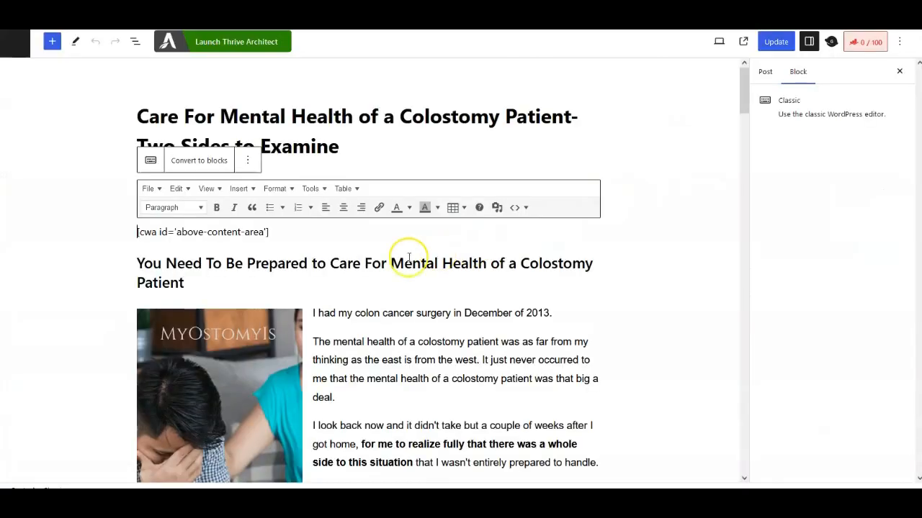
Step: Examine the mental health post's blocks, including the "Study Proves Mental Changes Are Necessary" heading and the paragraph below it
scroll(409, 243, down, 15)
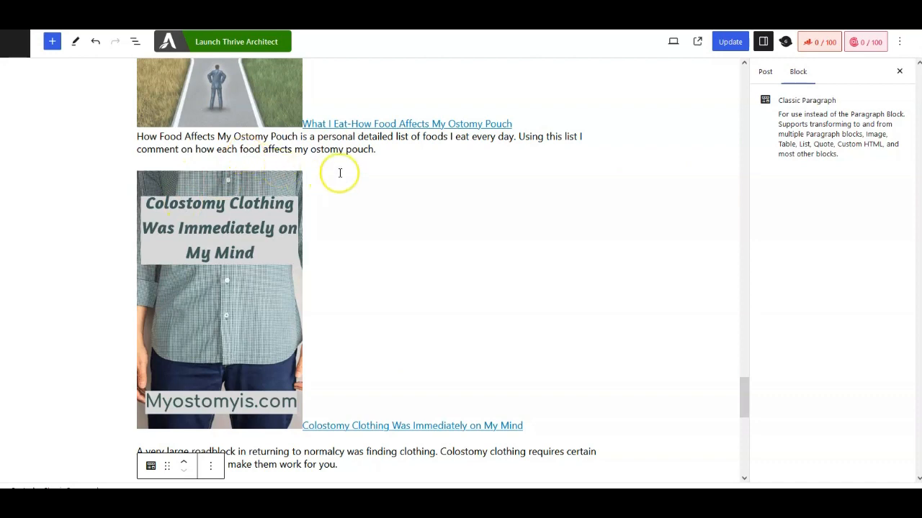
scroll(345, 190, down, 2)
scroll(360, 238, up, 8)
scroll(353, 238, up, 5)
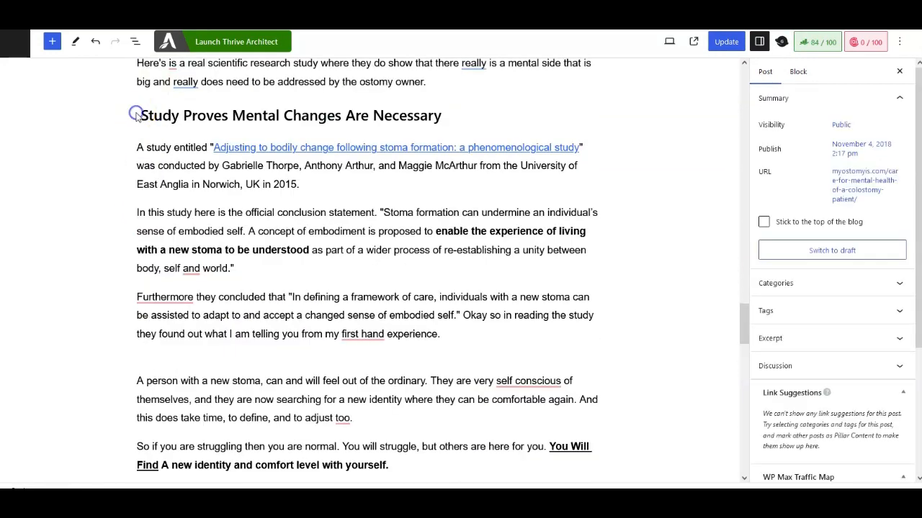
triple_click(139, 119)
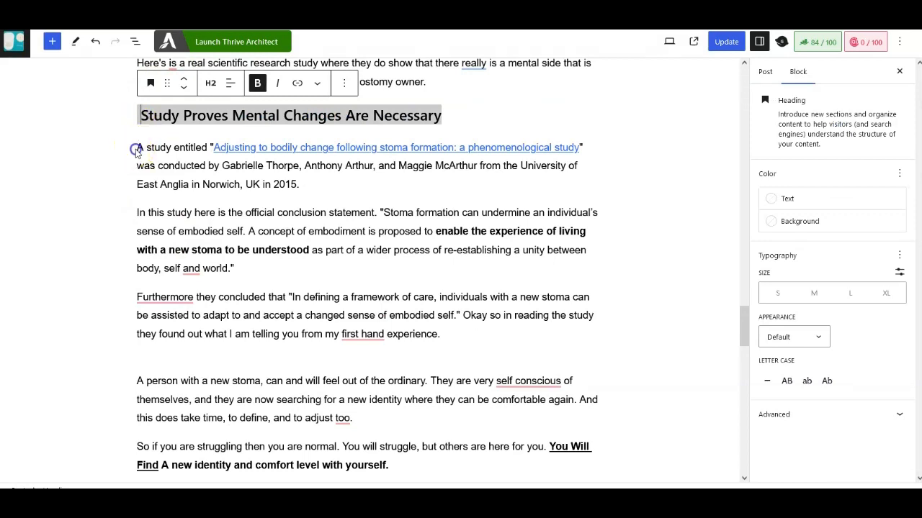
click(135, 151)
click(527, 386)
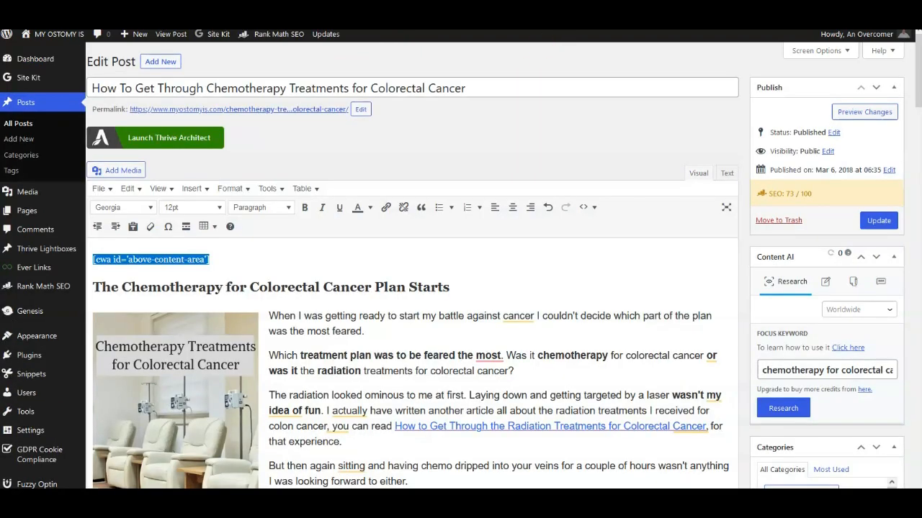
Step: Review the post "How To Get Through Chemotherapy Treatments for Colorectal Cancer" in the classic editor
scroll(590, 278, down, 1)
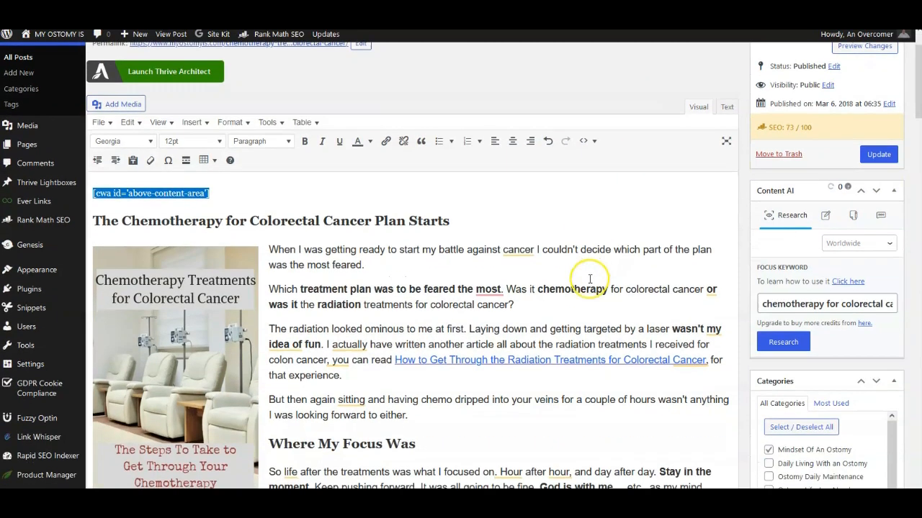